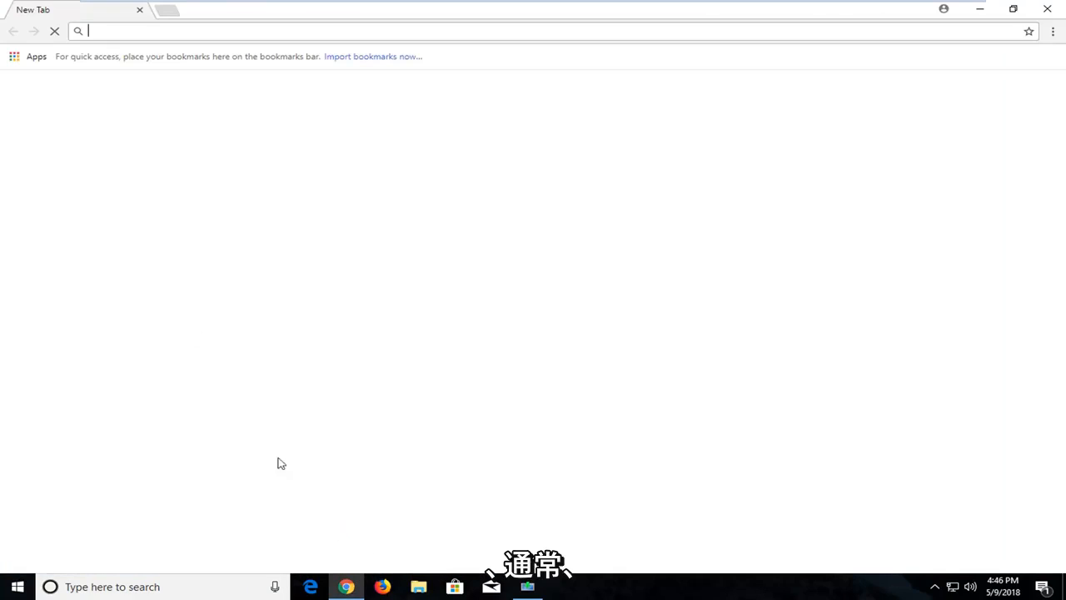
Go to google.com and search for "realtek high definition audio codecs"
type("google.com")
key("Return")
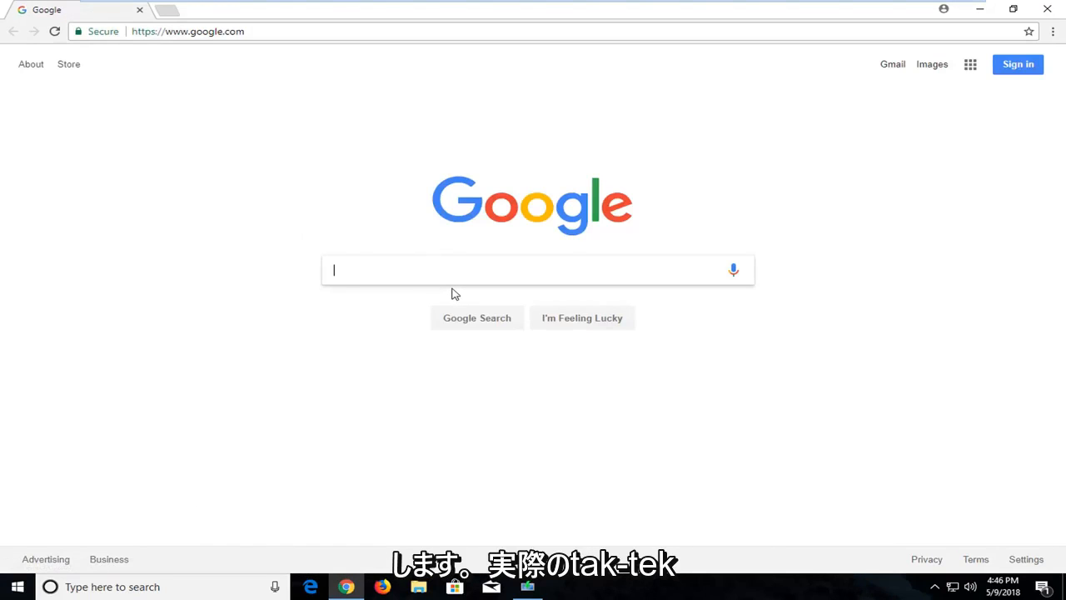
type("real")
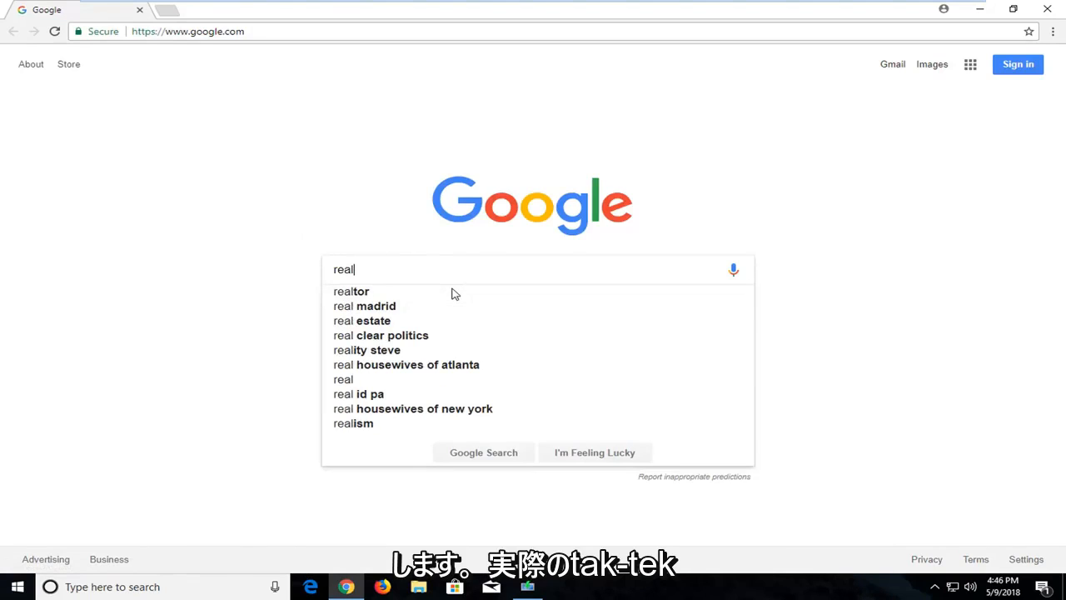
type("tek")
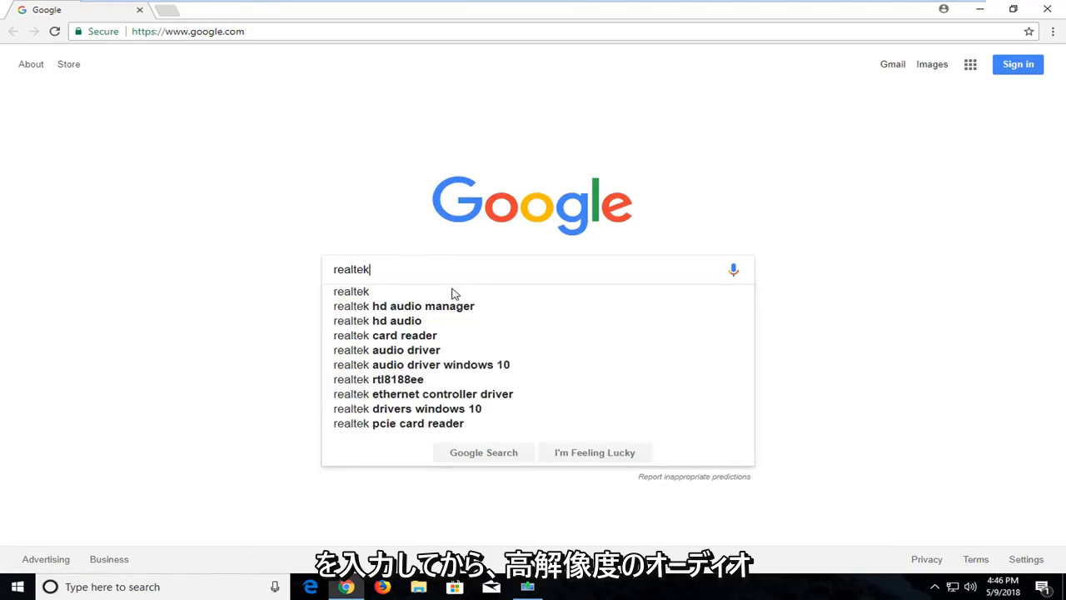
type(" hig")
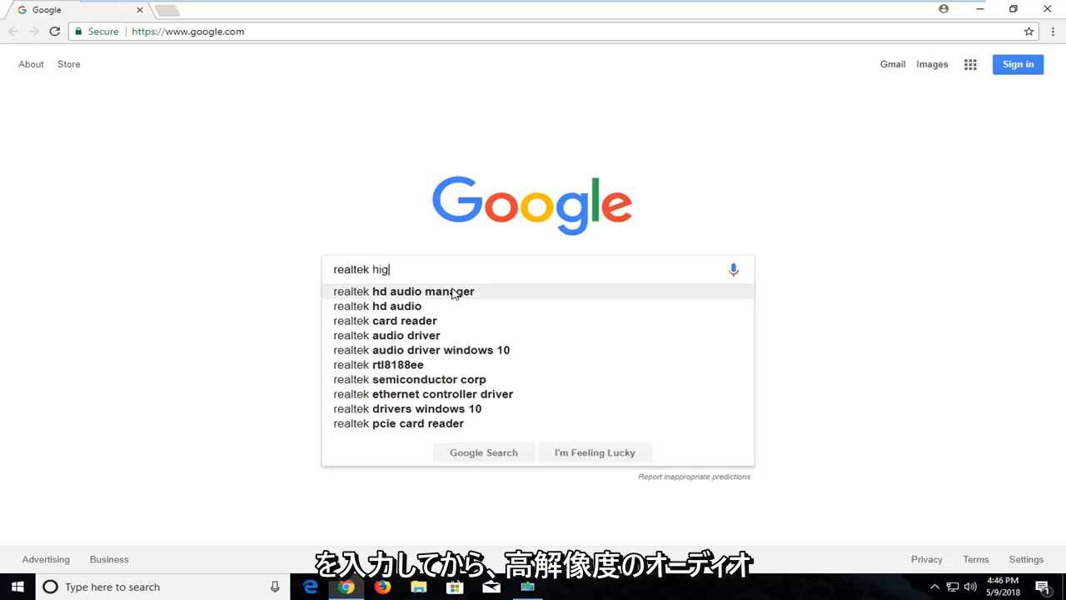
type("h definition audio coe")
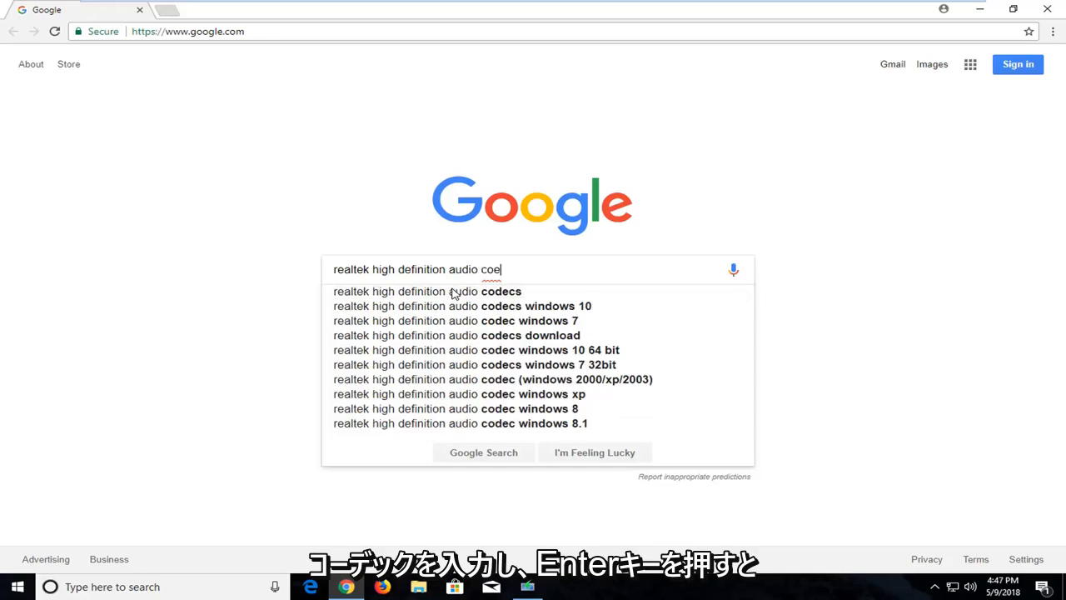
key("BackSpace")
type("dec")
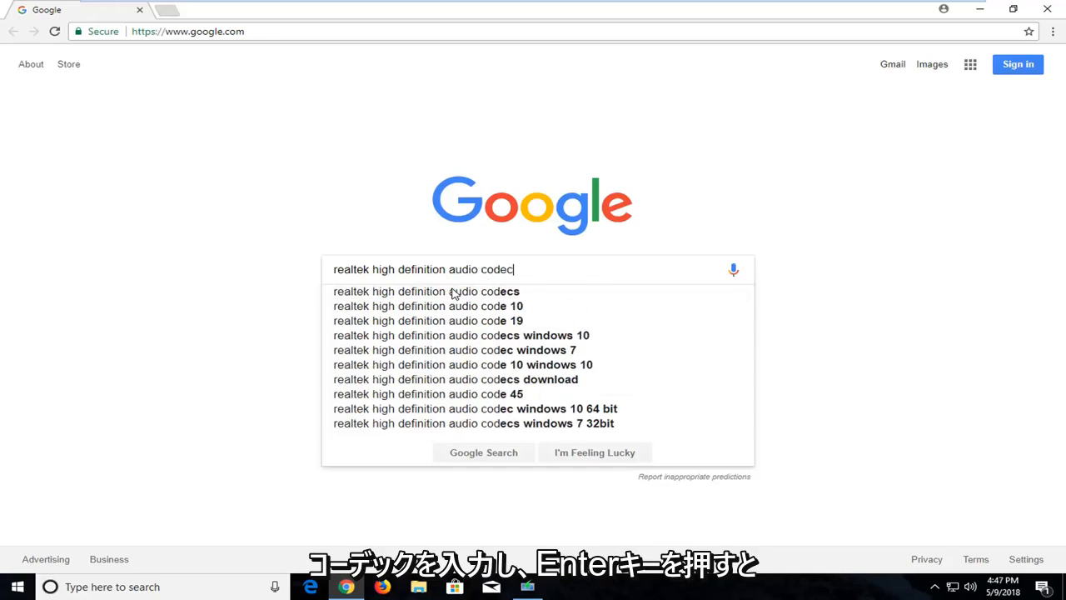
type("s")
key("Return")
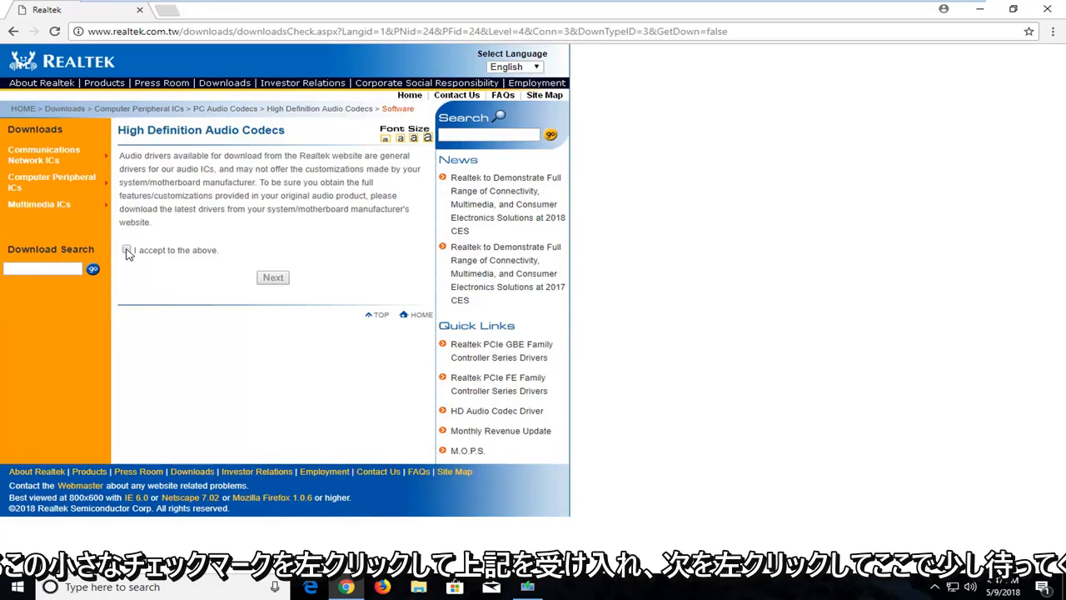
Accept the Realtek High Definition Audio Codecs download terms and download the 32bits Vista, Windows7, Windows8, Windows8.1, Windows10 executable driver from the Global site
left_click(127, 250)
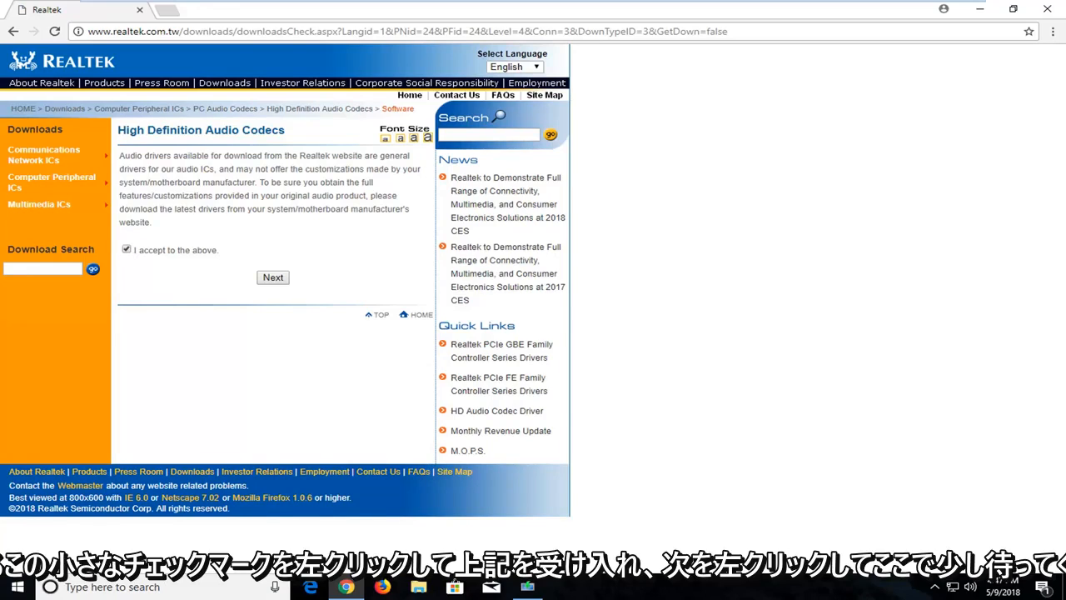
left_click(268, 281)
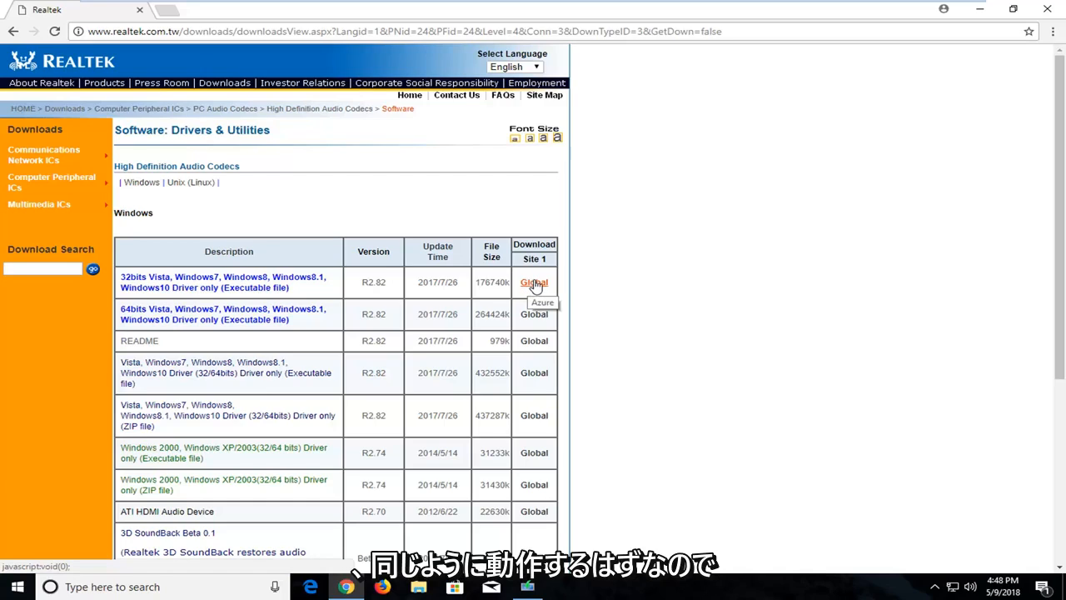
left_click(534, 284)
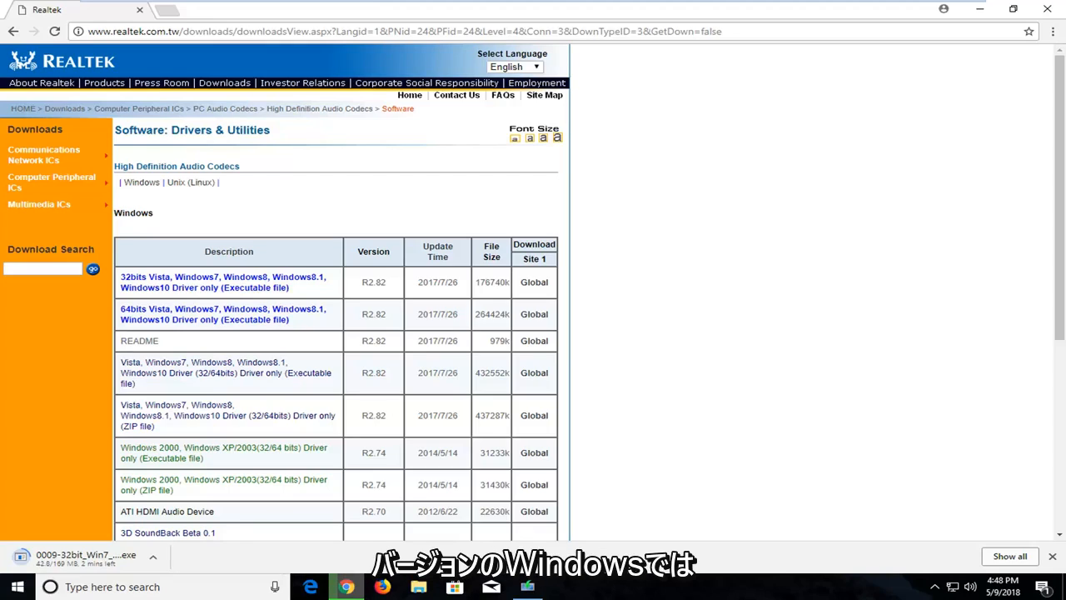
Check the system type in the Windows device specifications, and close the Settings window
right_click(13, 590)
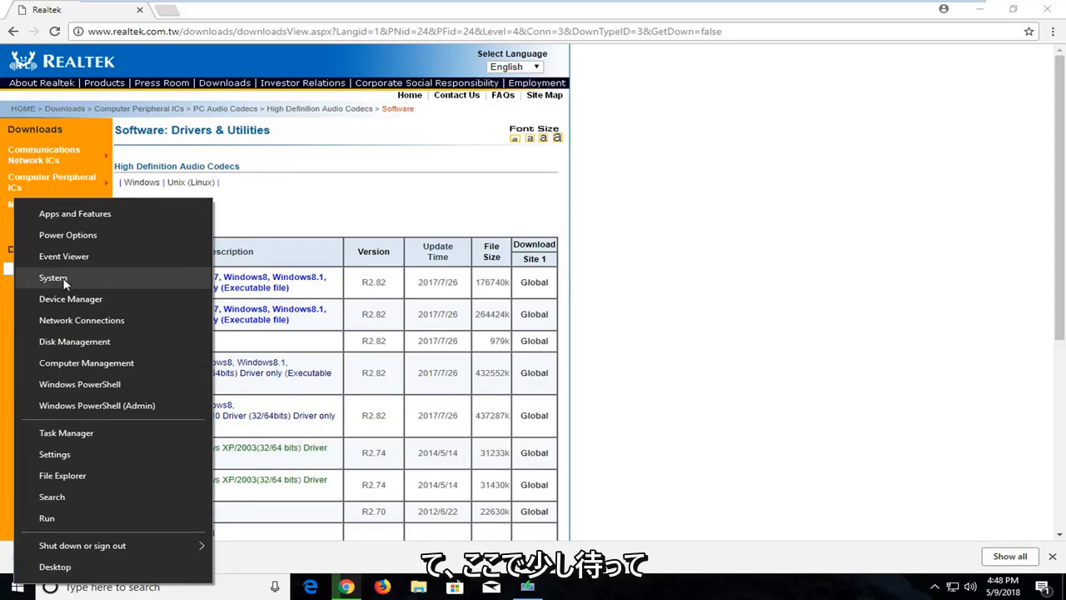
left_click(74, 279)
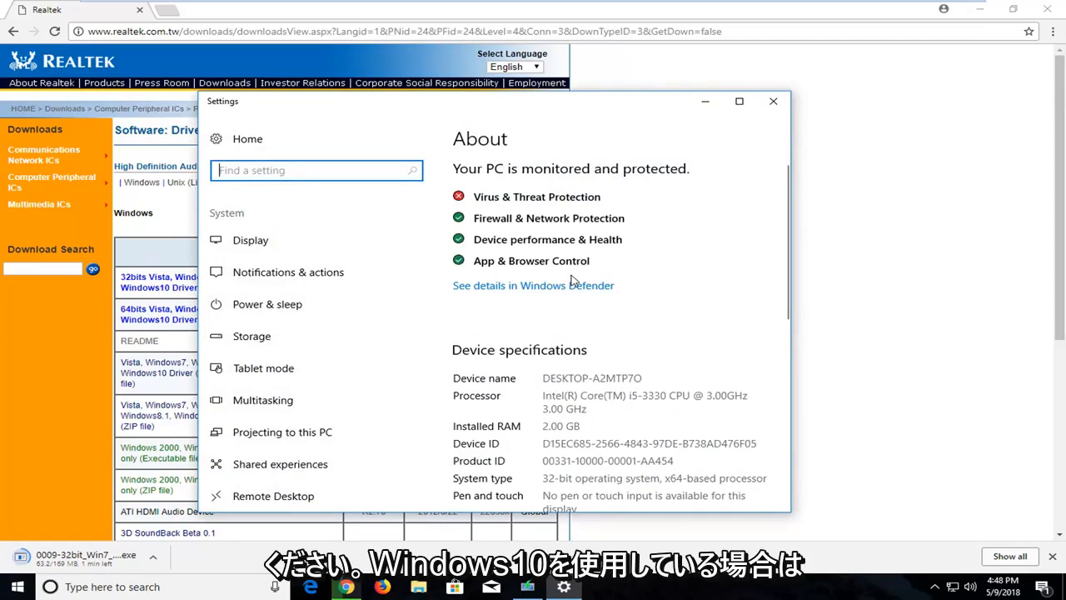
scroll(575, 291, "down", 1)
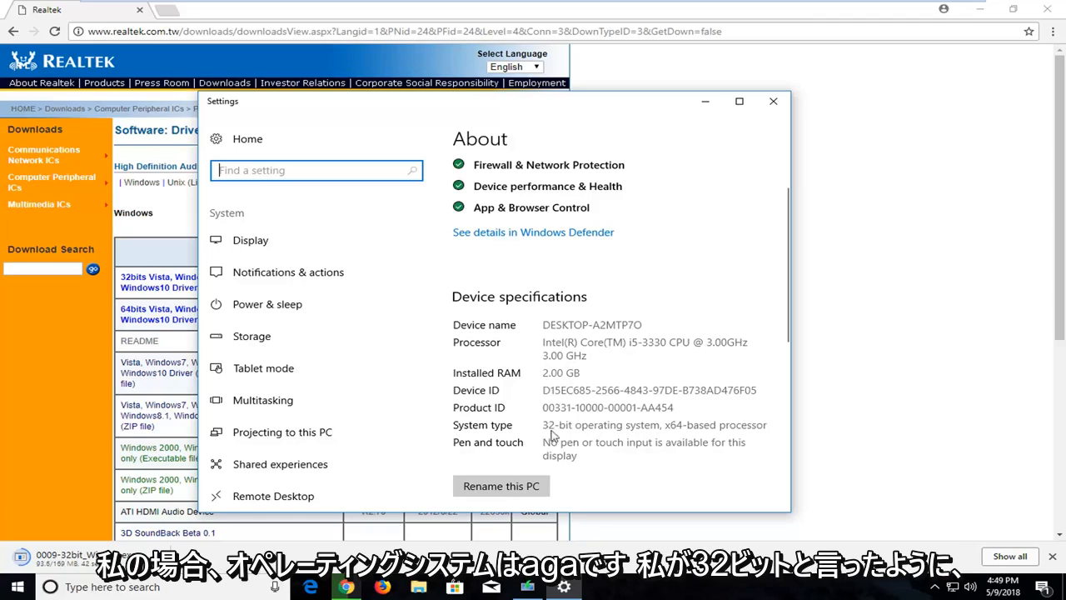
left_click(773, 100)
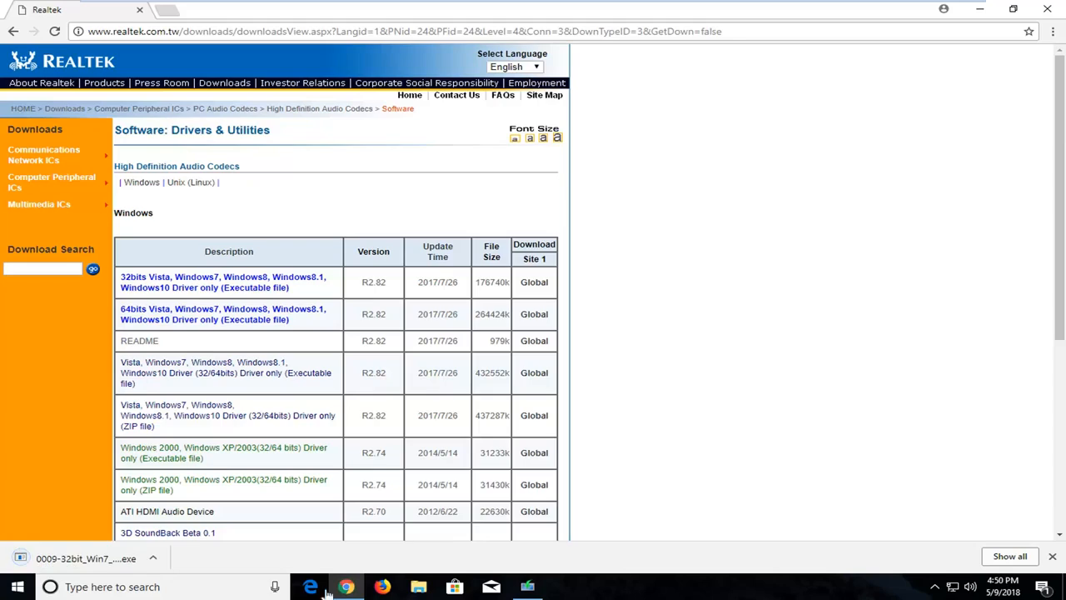
Run the downloaded 32-bit Realtek driver installer and allow it to make changes to the device
left_click(75, 559)
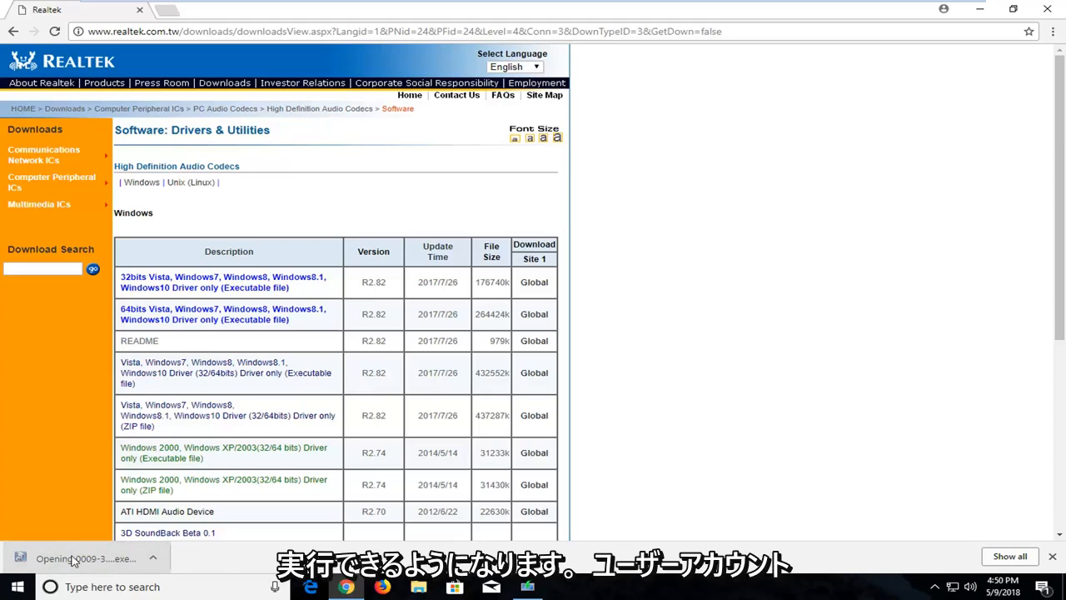
left_click_drag(860, 17, 778, 33)
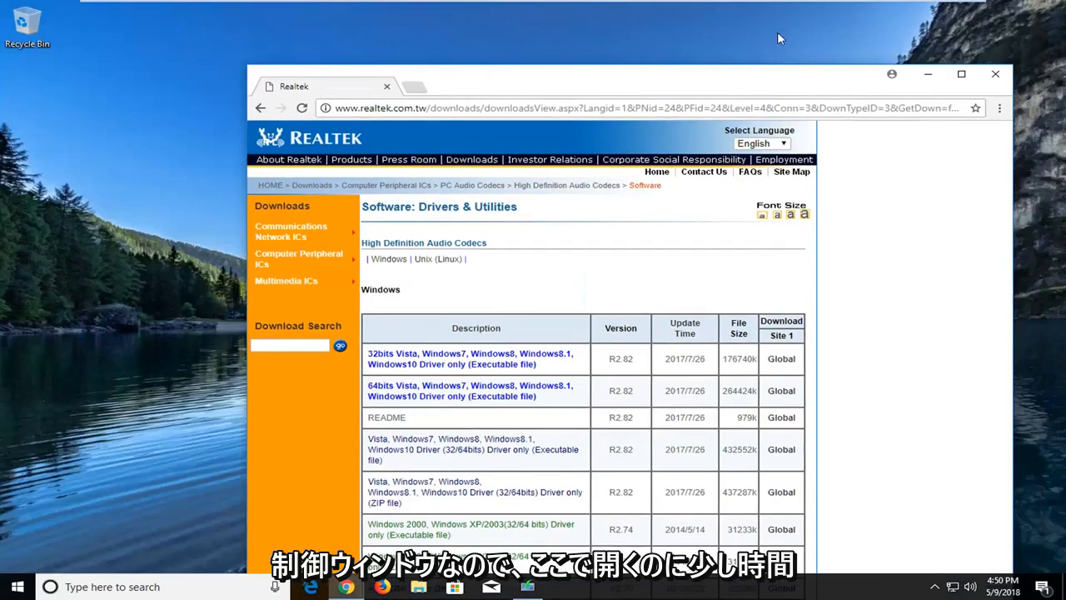
left_click_drag(963, 91, 862, 46)
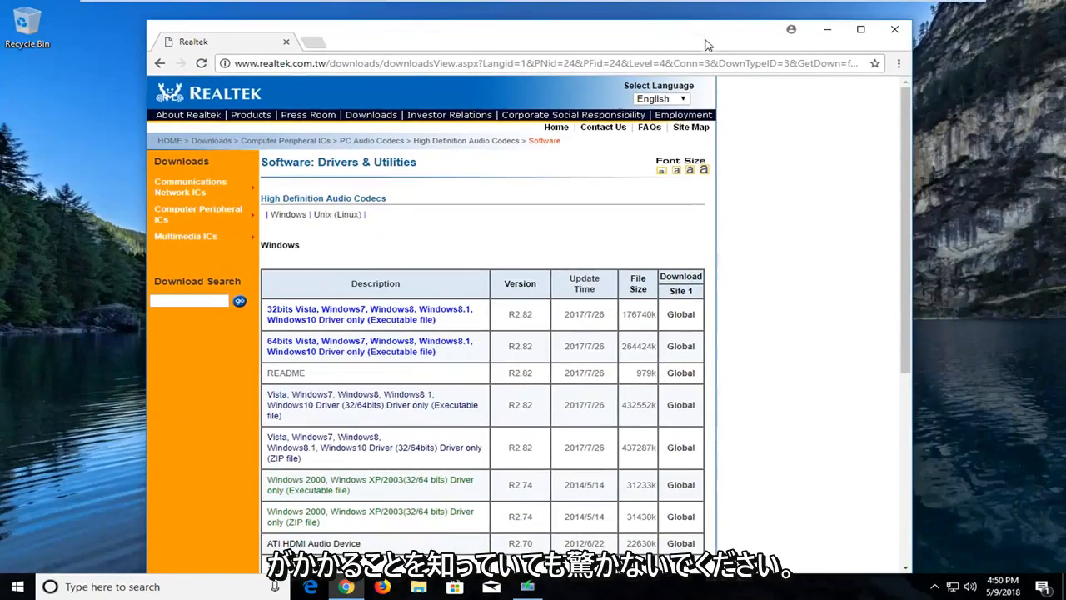
left_click(861, 30)
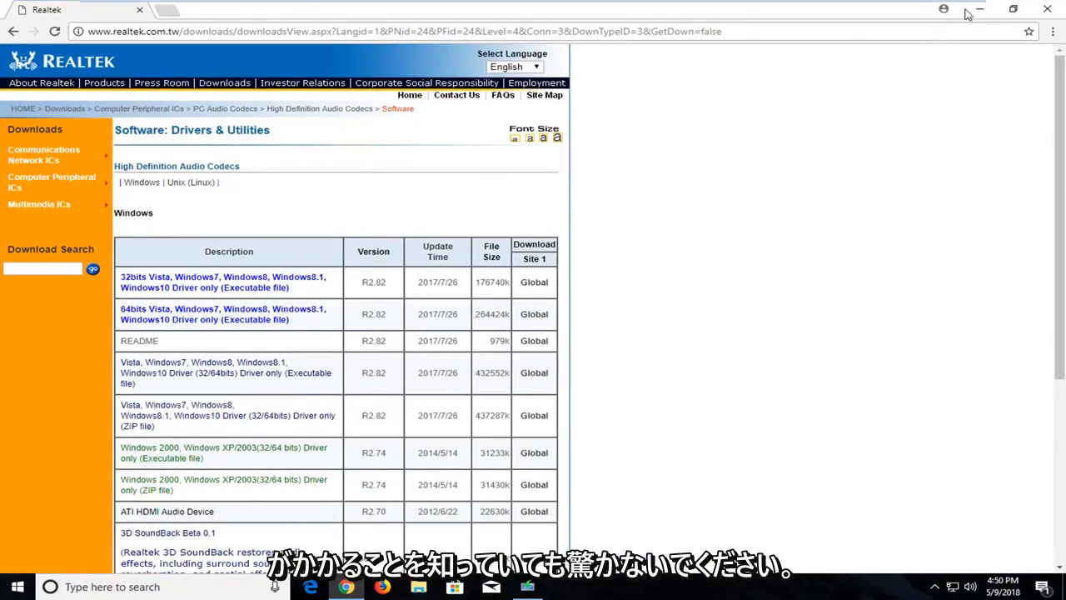
left_click(1013, 8)
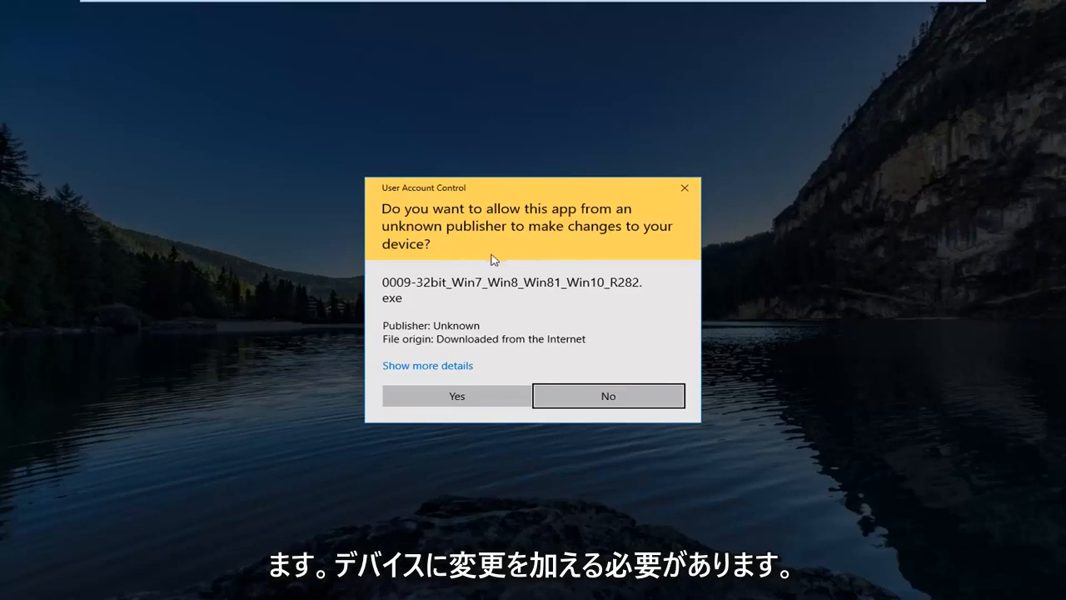
left_click(420, 398)
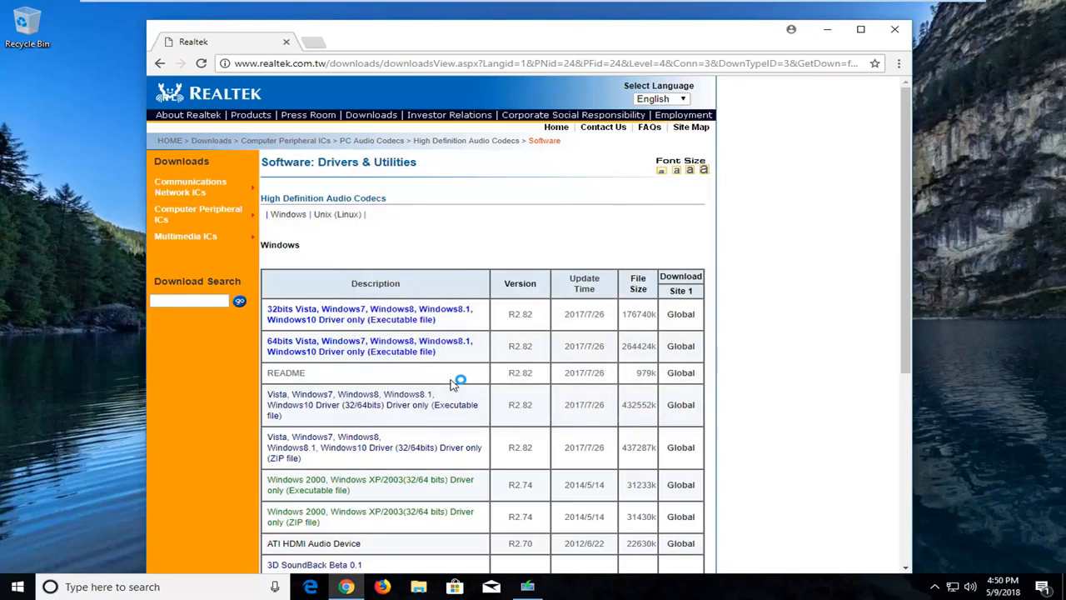
Minimize the browser and complete the Realtek High Definition Audio Driver setup, choosing to restart the computer later
left_click(830, 33)
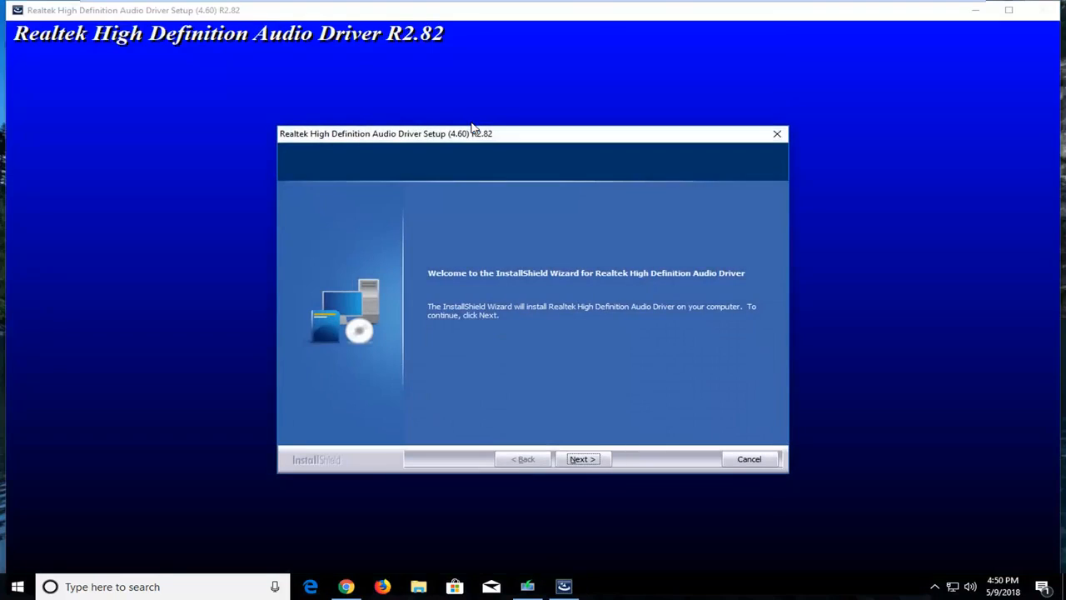
left_click(584, 459)
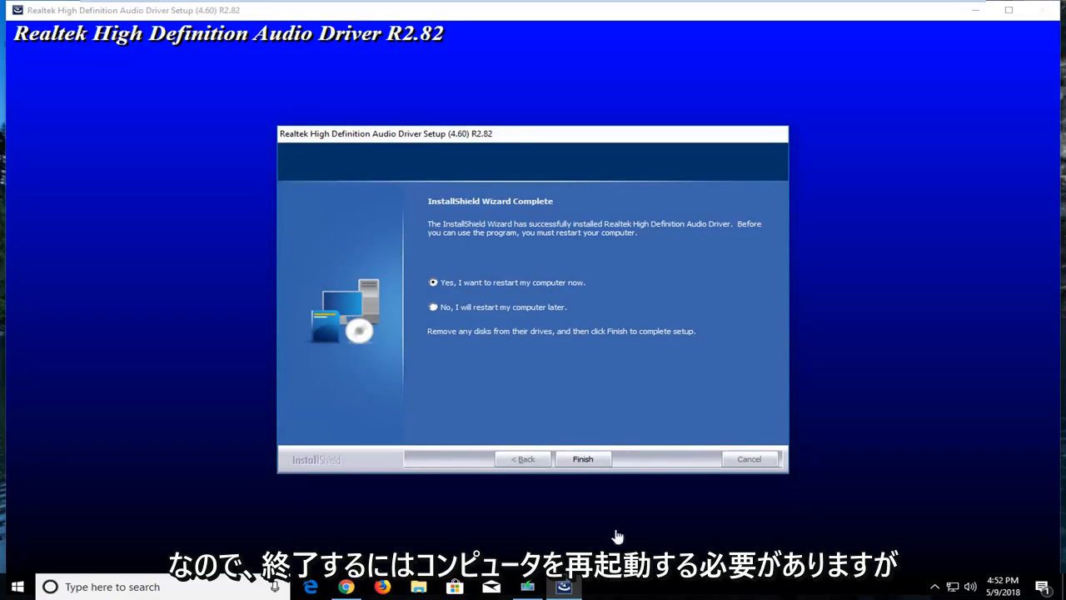
left_click(440, 308)
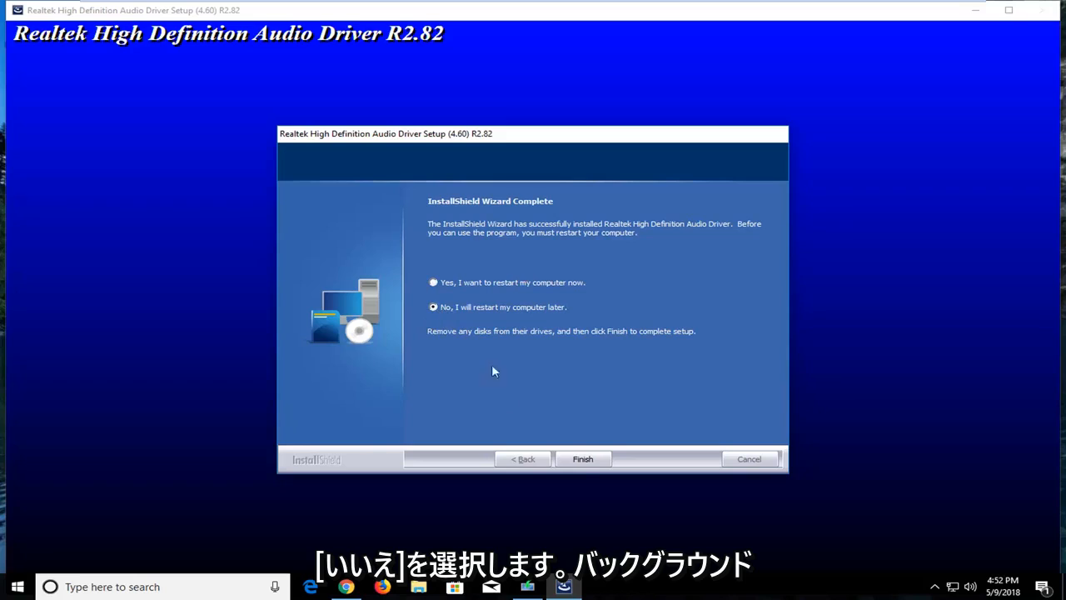
left_click(580, 461)
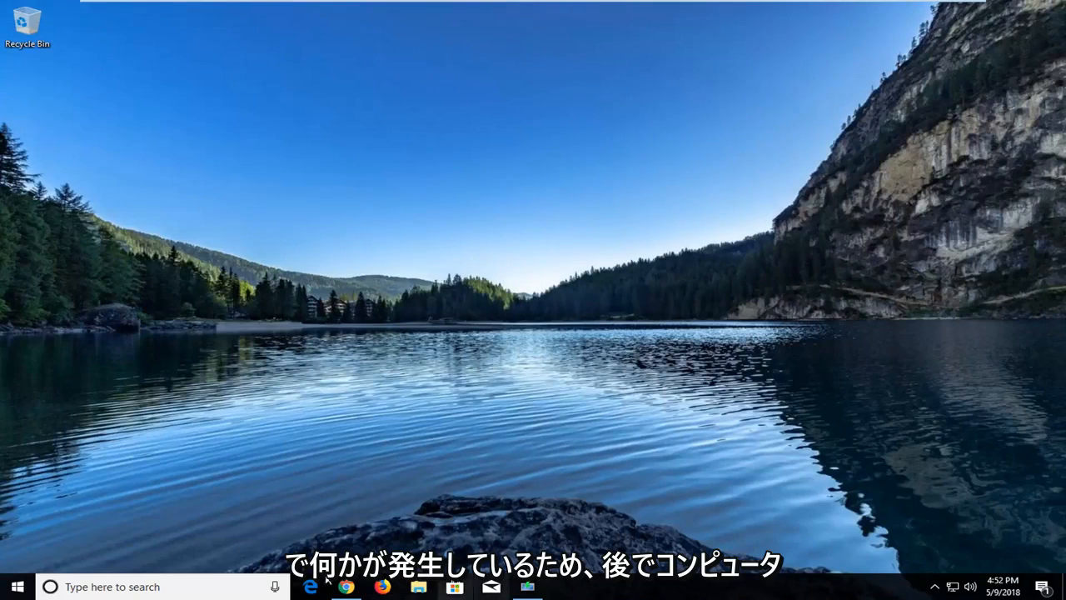
Open the Windows recording devices and check whether disabled and disconnected devices are set to show
right_click(970, 589)
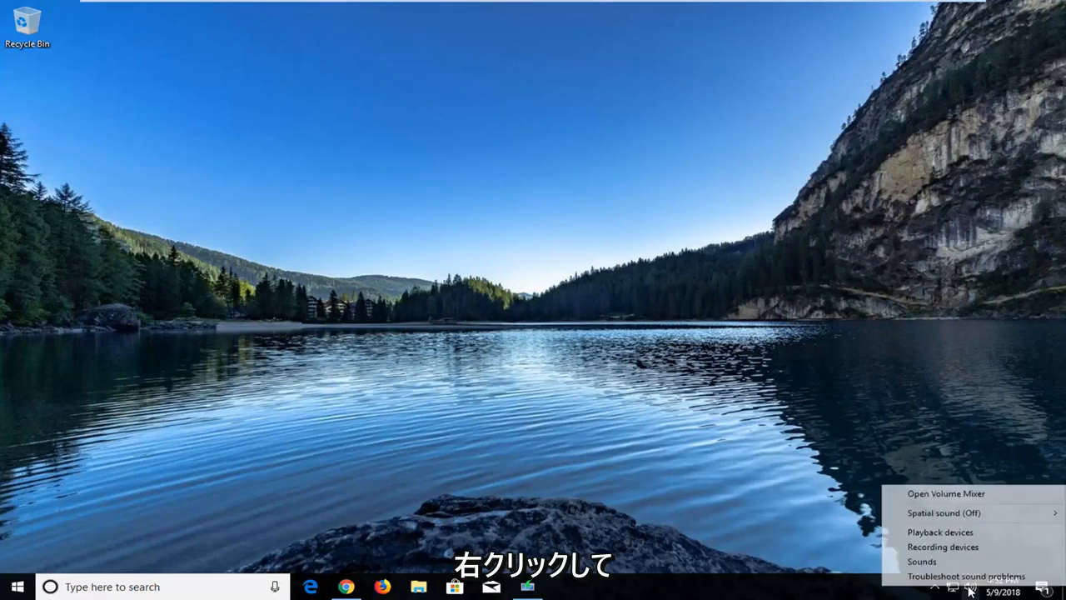
left_click(931, 548)
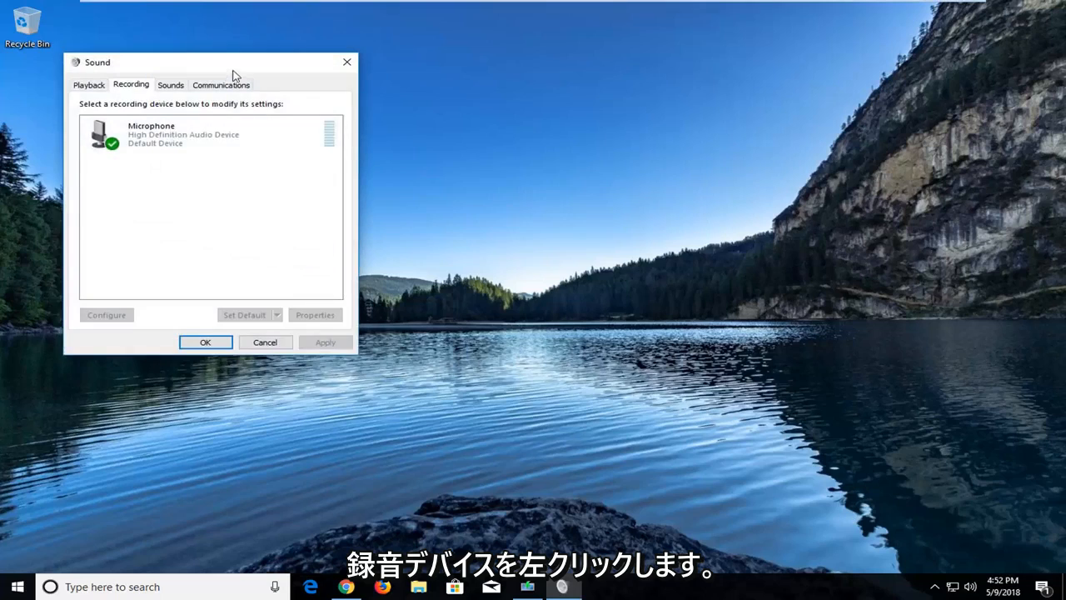
left_click_drag(233, 70, 410, 78)
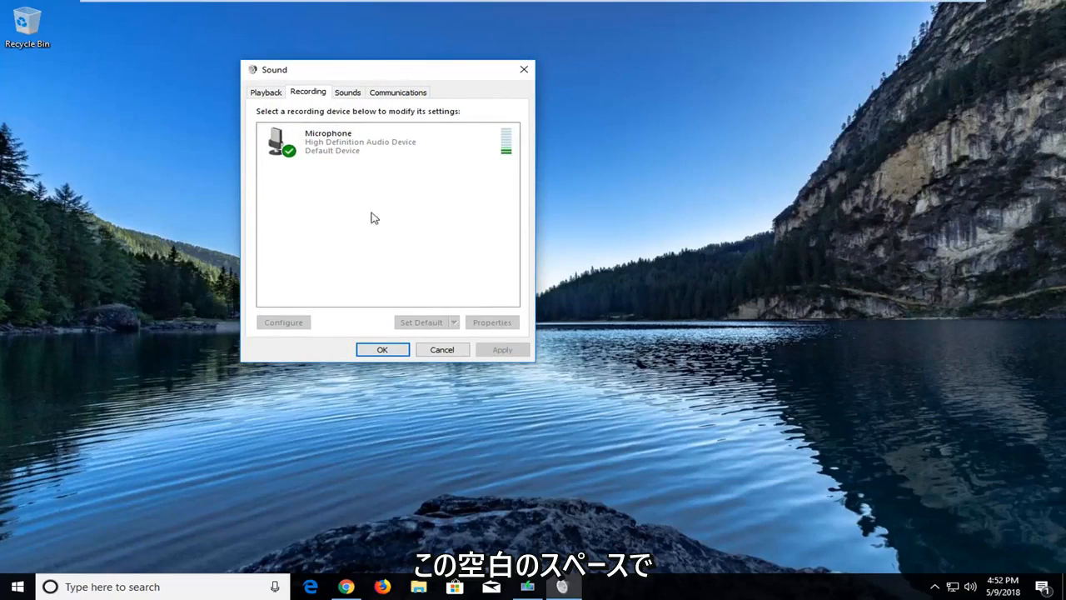
right_click(406, 186)
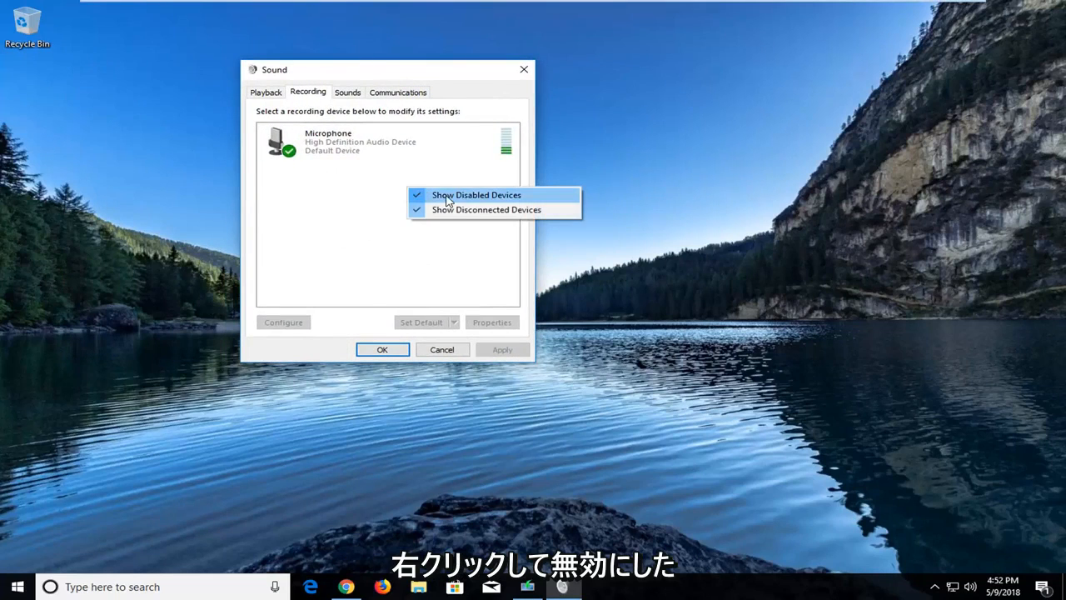
left_click(304, 211)
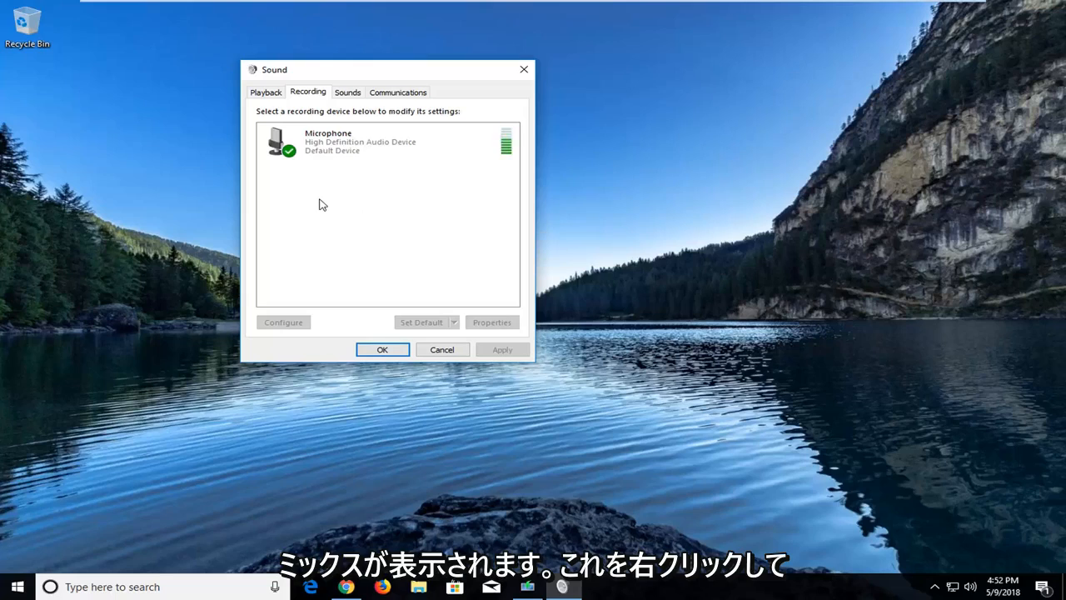
View the available options for the Microphone recording device, and close the Sound window
left_click(324, 143)
right_click(322, 140)
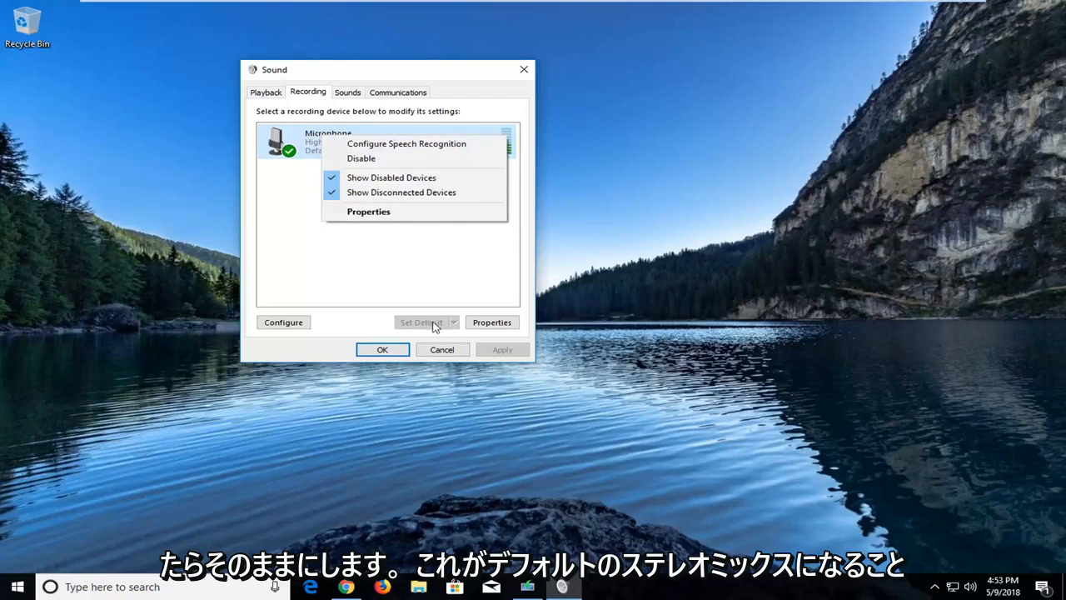
left_click(379, 286)
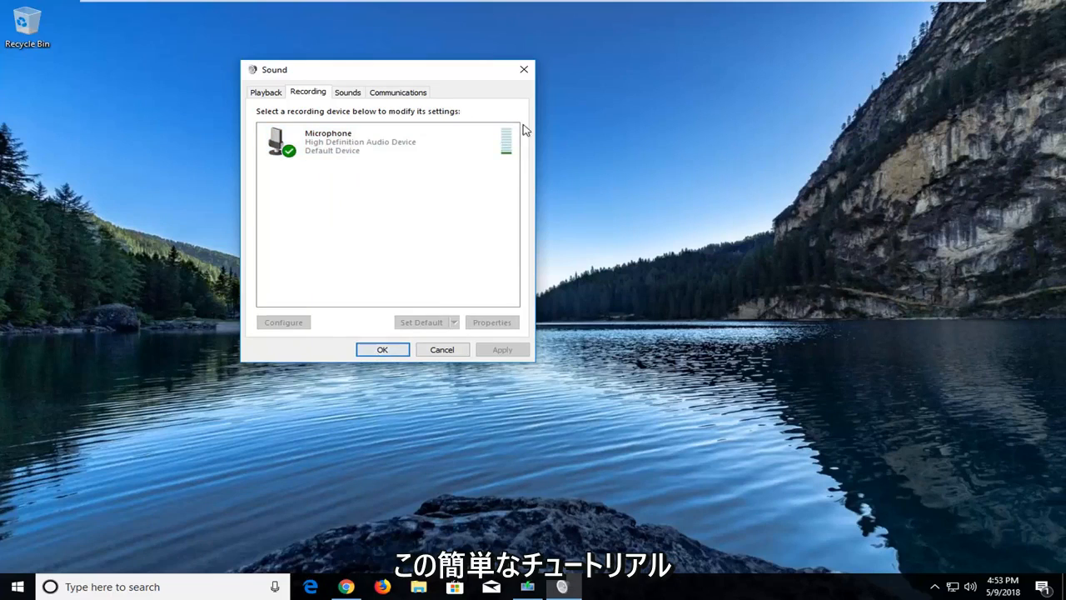
left_click(523, 72)
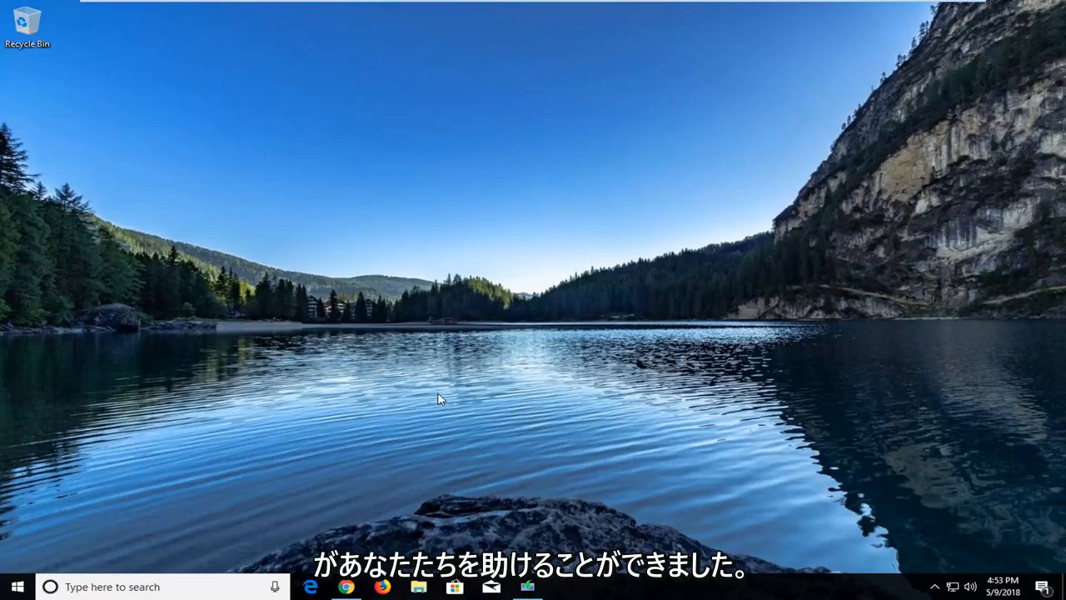